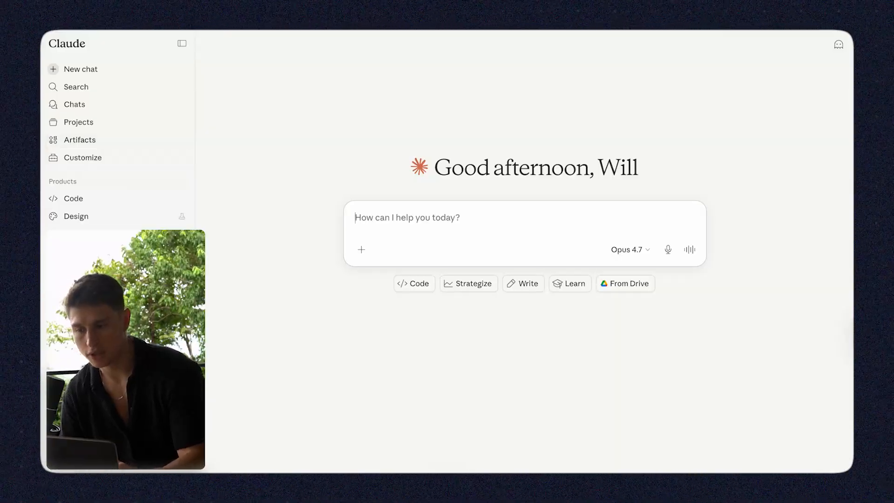
Step: Go through the account's connector settings to the customization area and open the directory for browsing connectors
left_click(110, 455)
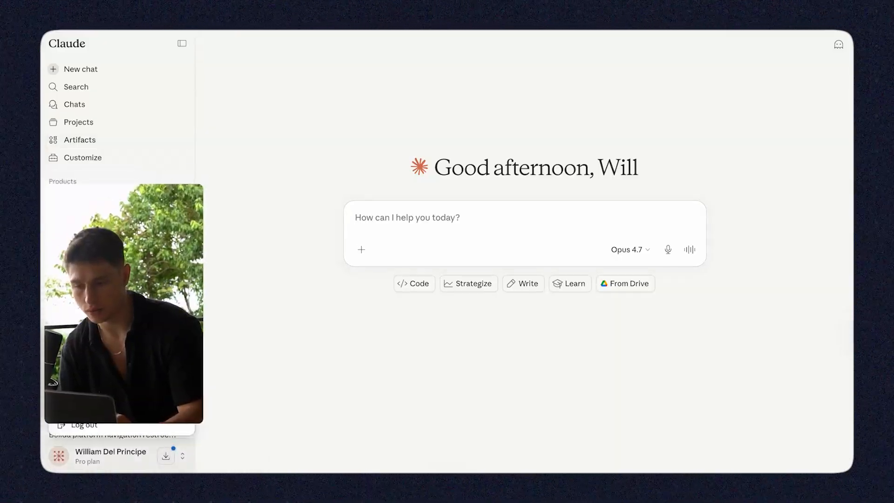
left_click(84, 293)
left_click(233, 237)
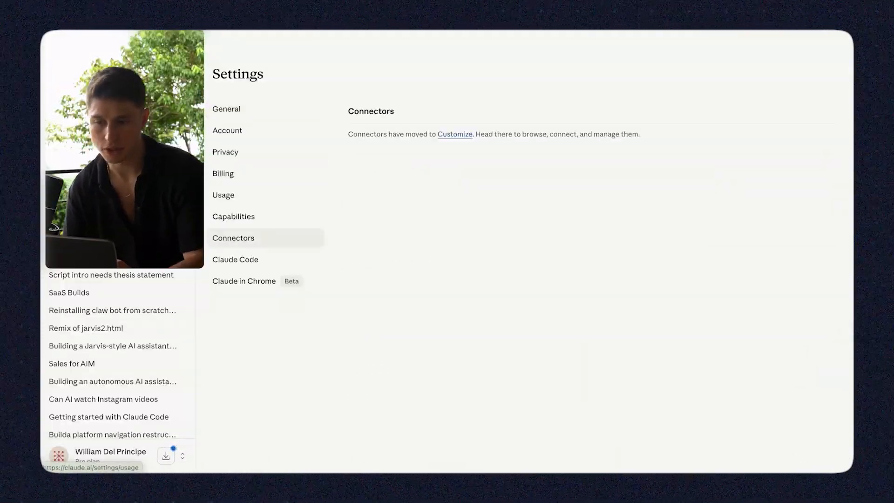
left_click(456, 134)
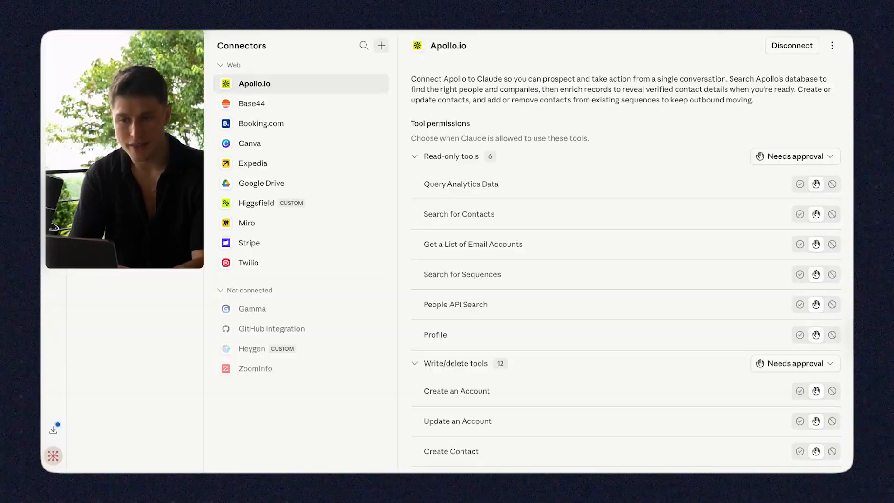
left_click(381, 45)
left_click(378, 67)
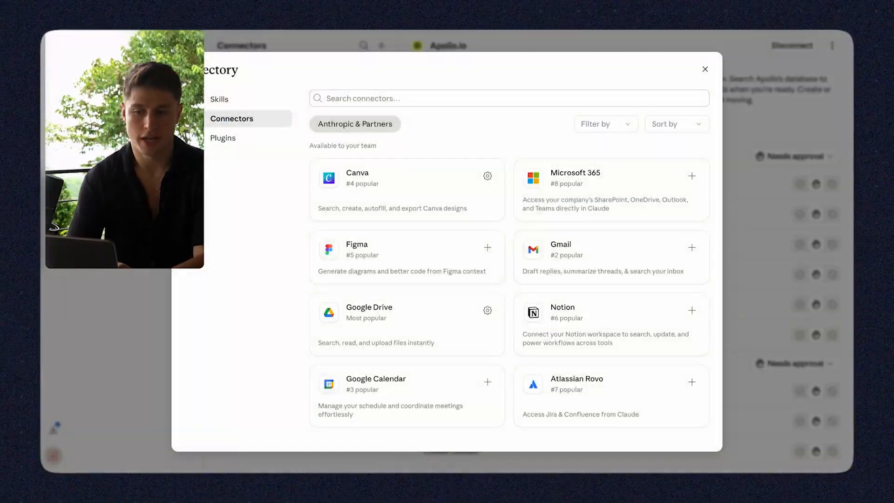
Step: Search the connector directory for Base44, view the connector's details, close them and reopen the directory
type("Baes")
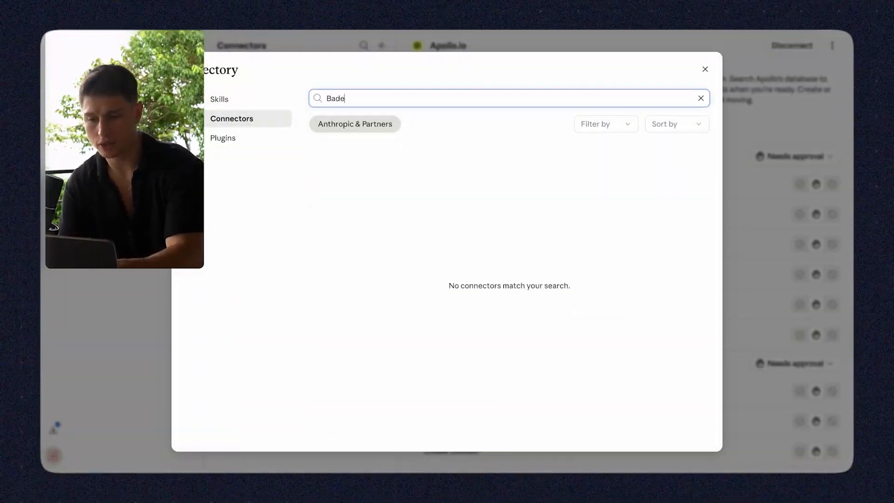
key("BackSpace")
key("BackSpace")
type("se")
left_click(600, 168)
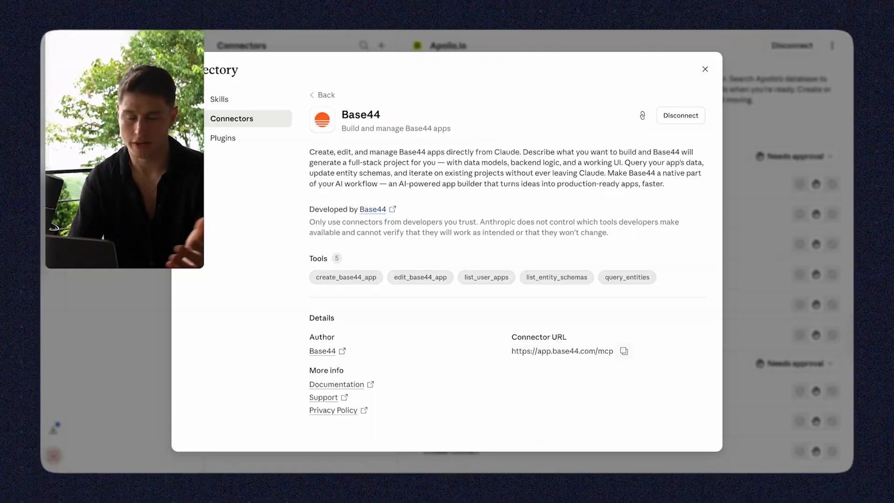
left_click(705, 69)
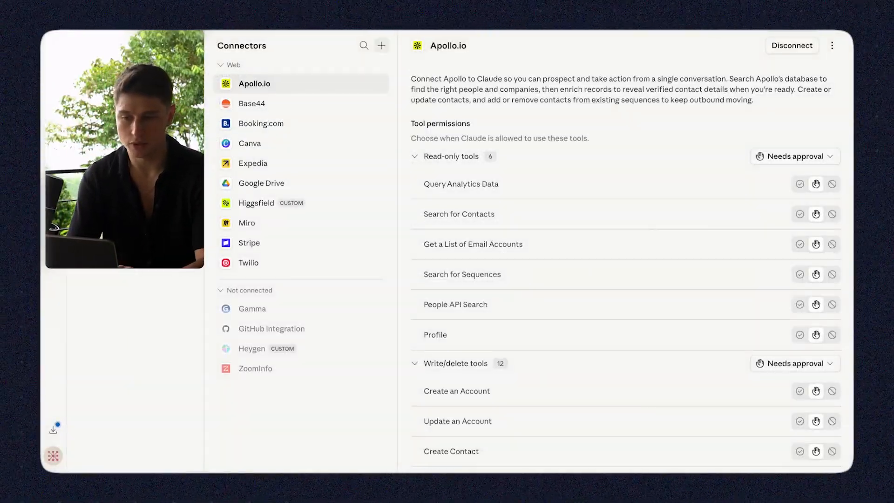
left_click(381, 45)
left_click(379, 67)
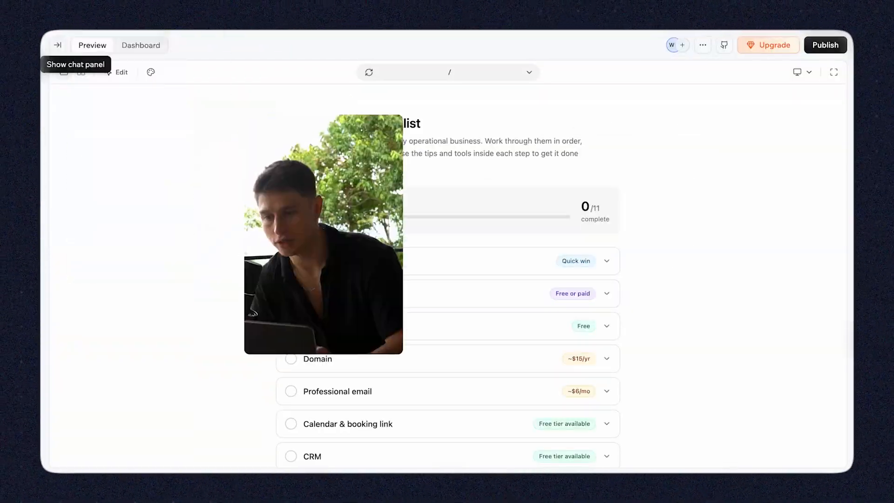
Step: Switch to Base44 and look over its home page, including the app description prompt and recent apps
left_click(56, 44)
left_click(100, 41)
left_click(80, 68)
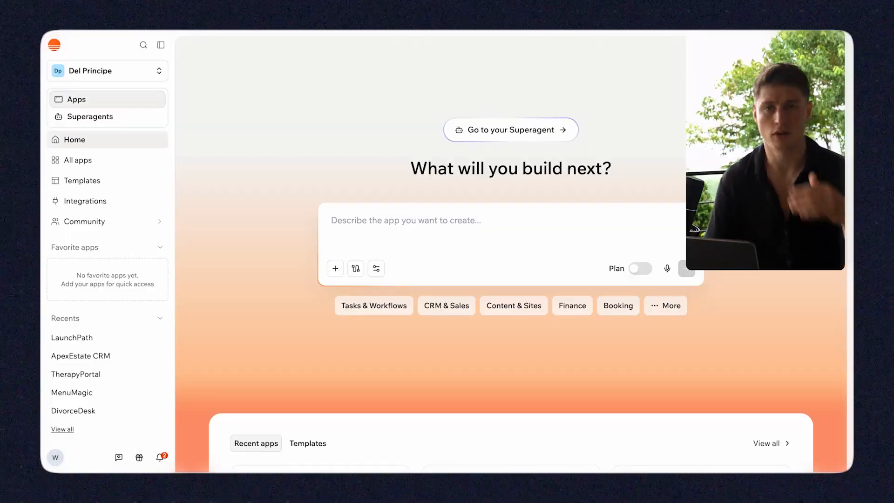
scroll(500, 269, "down", 1)
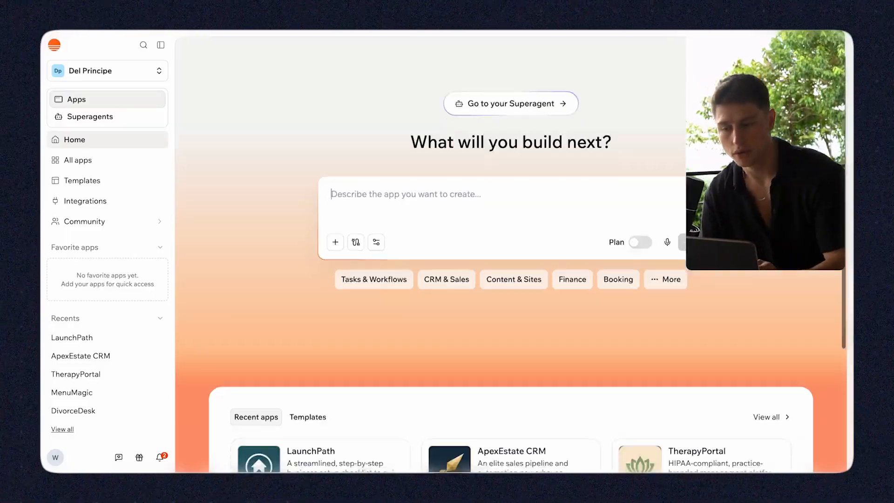
scroll(698, 382, "down", 4)
scroll(698, 382, "up", 5)
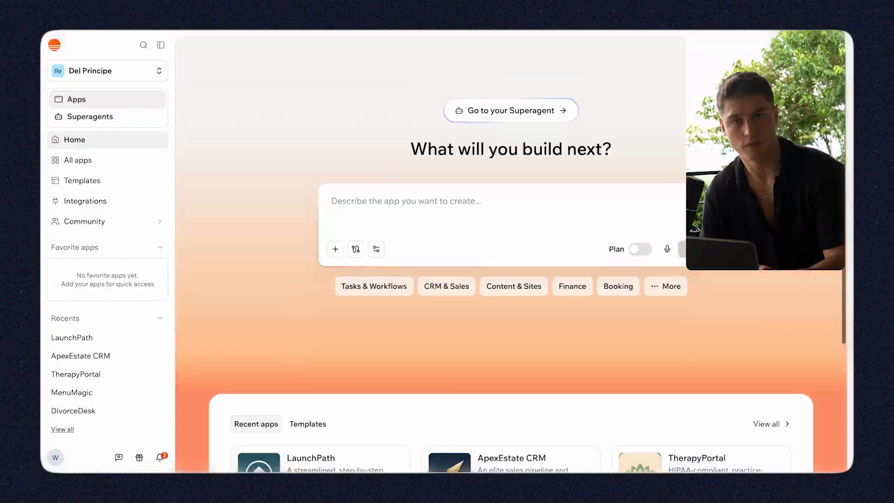
scroll(500, 268, "up", 1)
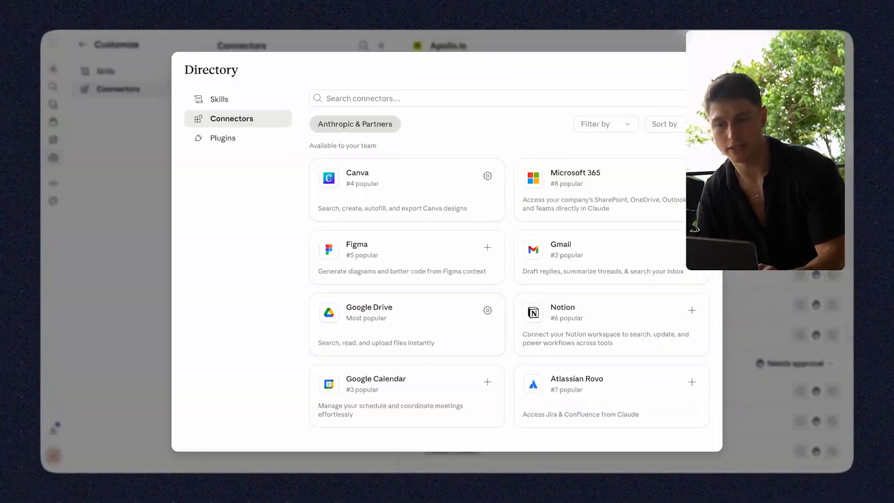
Step: Switch back to Claude, leave the connector directory and start a new project from the projects overview
key("Escape")
left_click(53, 122)
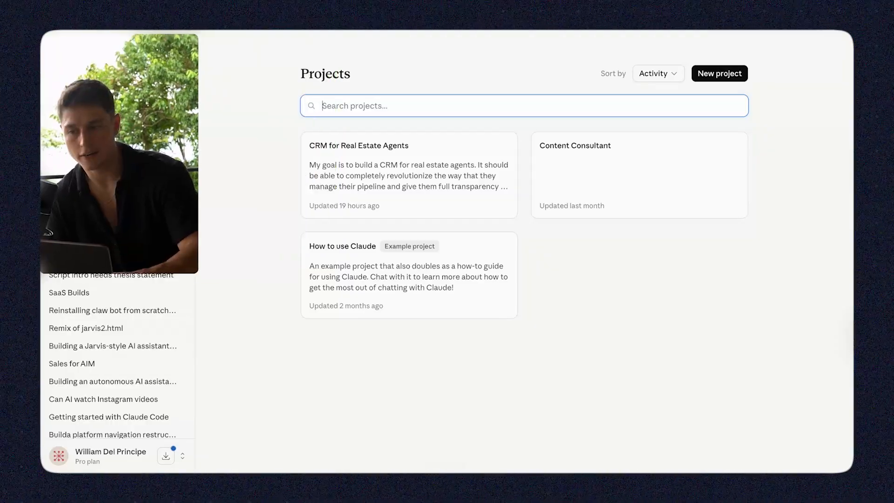
left_click(719, 73)
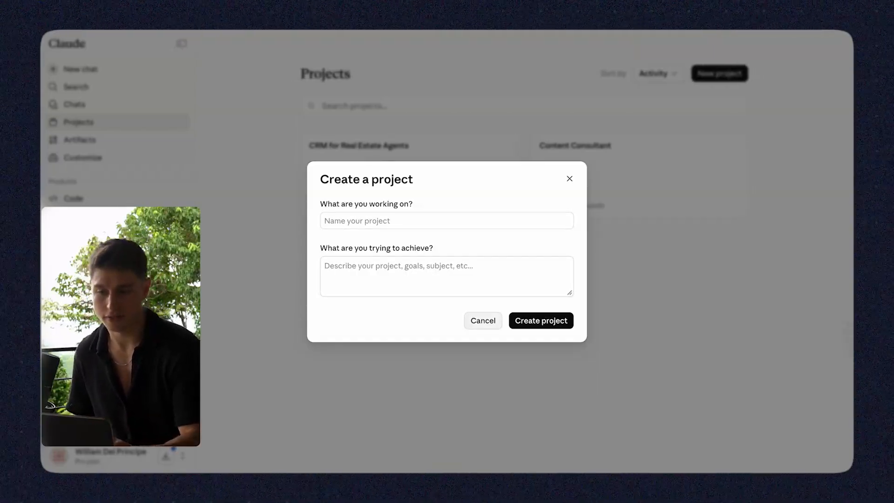
Step: Create the project "CRM for Real Estate Agents" with a description whose goal is a functioning CRM for real estate companies using Base44
left_click(446, 220)
type("d")
key("BackSpace")
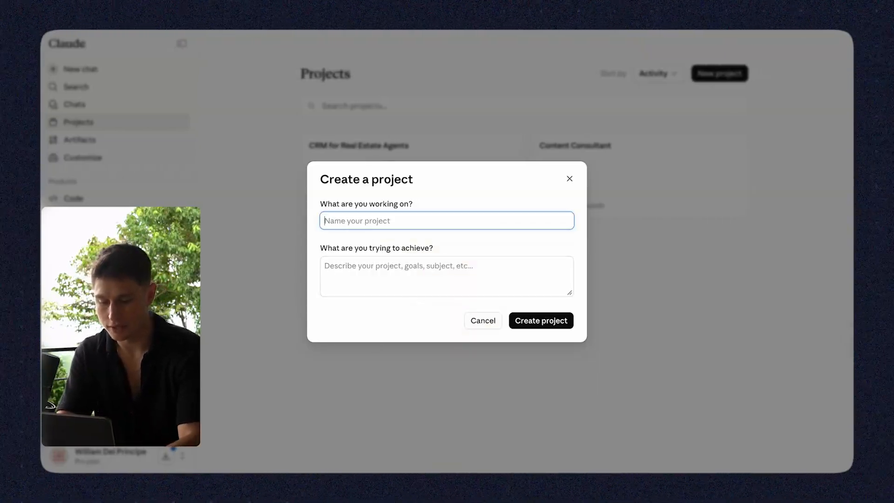
type("CRM")
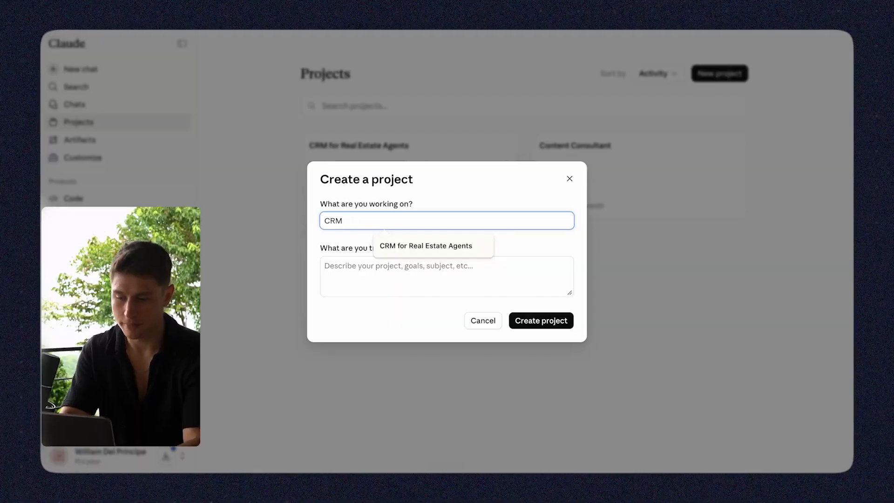
key("Down")
key("Return")
key("Tab")
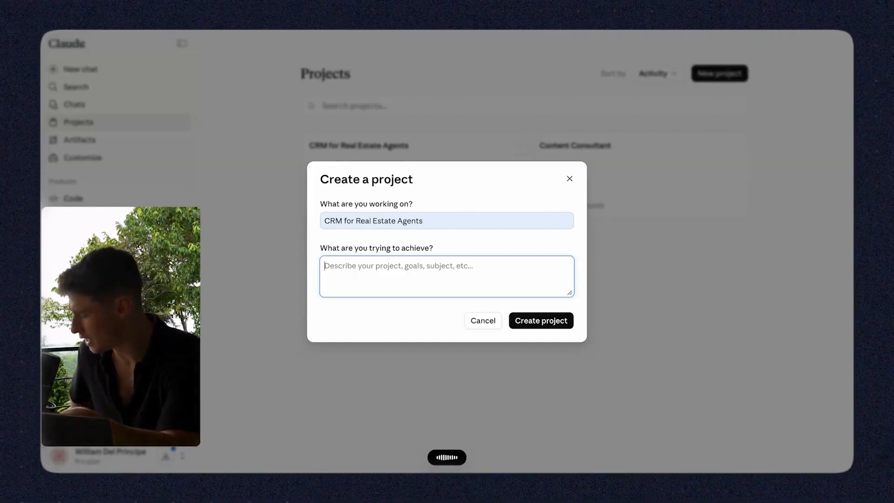
key("ctrl+v")
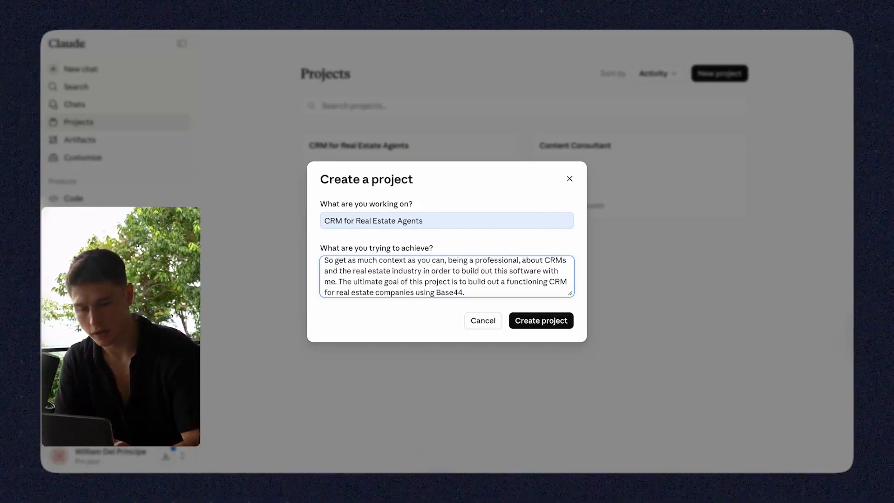
left_click(541, 355)
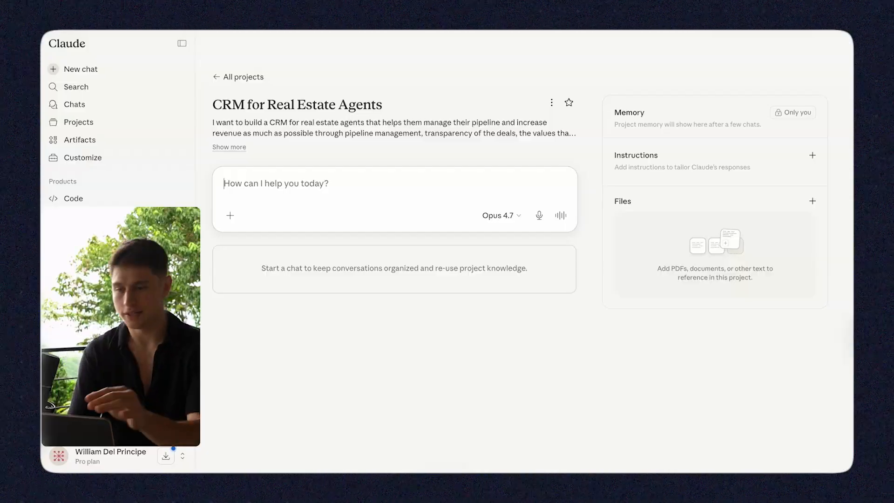
Step: Start a new chat and add it to the real estate CRM project
left_click(74, 69)
left_click(361, 249)
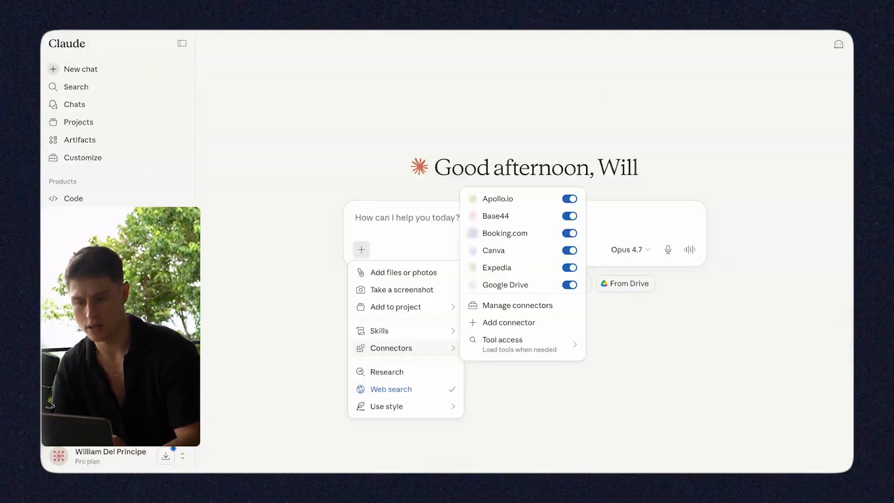
left_click(362, 250)
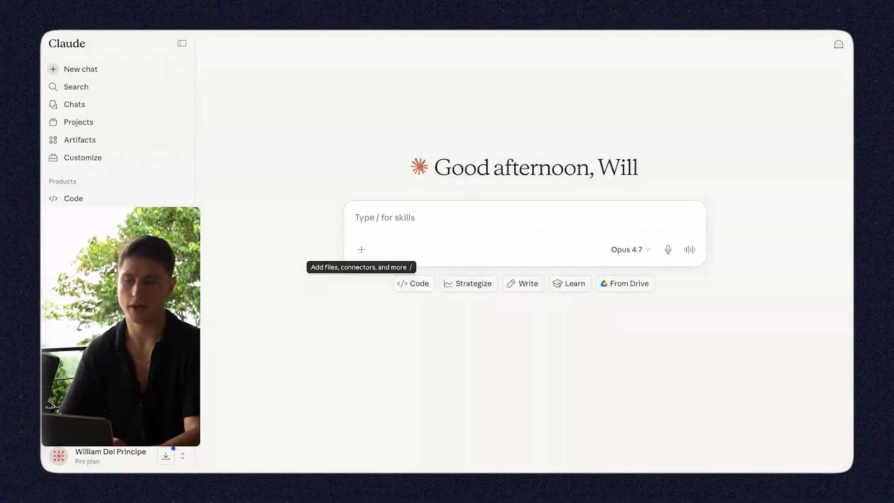
left_click(361, 249)
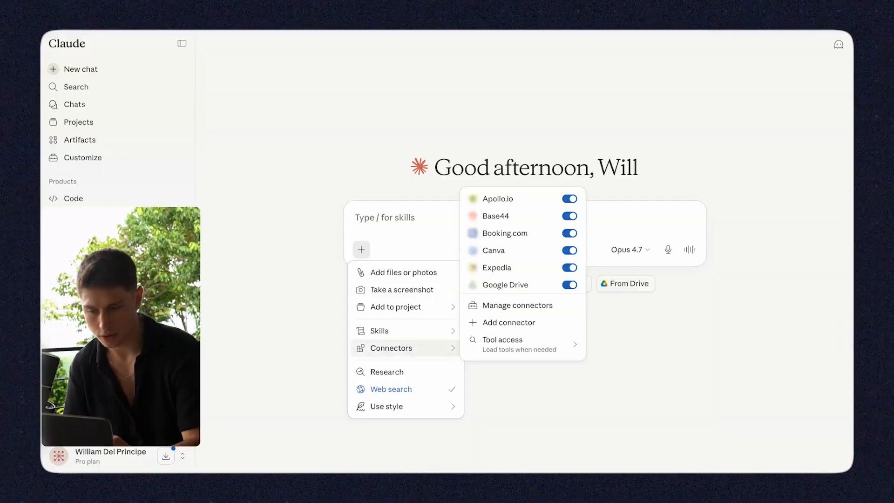
mouse_move(395, 307)
left_click(526, 201)
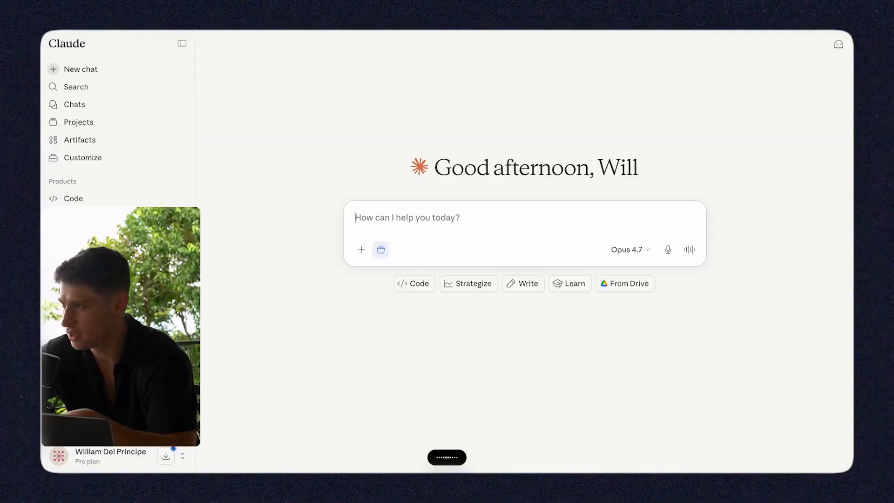
Step: Send a prompt for a $50/month white-label real estate CRM with client management, automations, deal transparency, prospecting and effective pipeline management
key("fn")
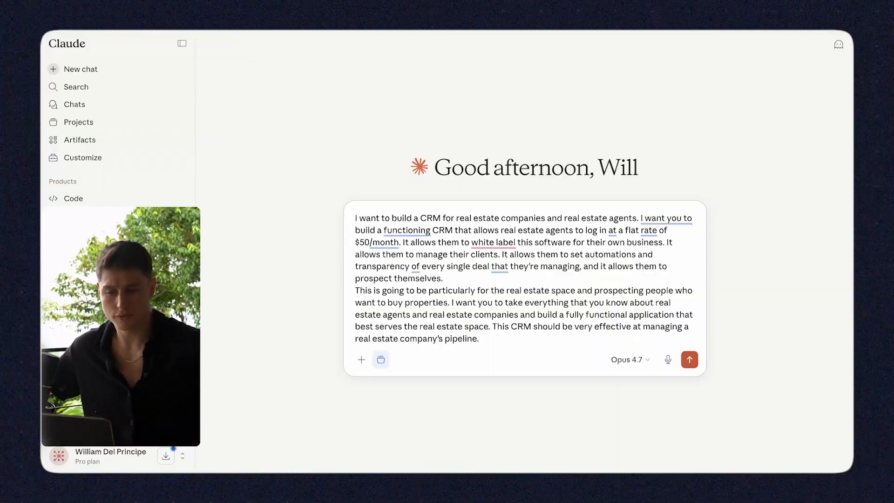
key("Return")
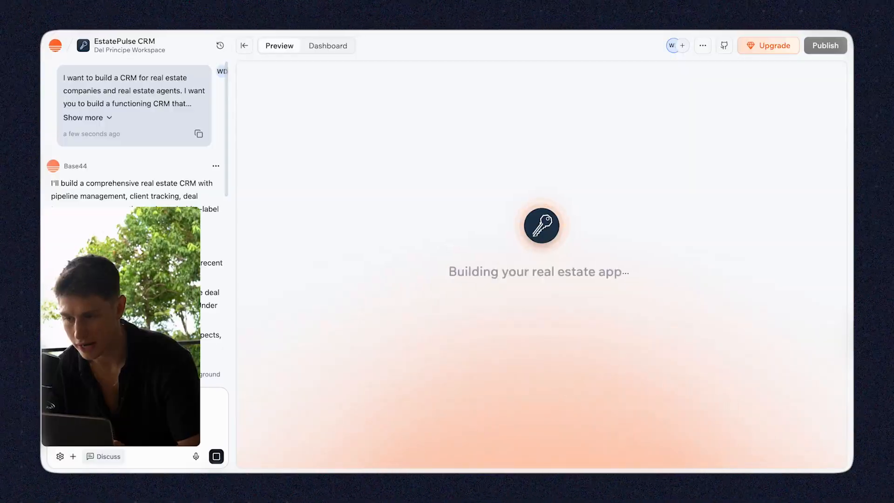
Step: In Base44, expand the full build prompt in the EstatePulse CRM chat and read through it and the reply
left_click(87, 118)
scroll(88, 117, "up", 5)
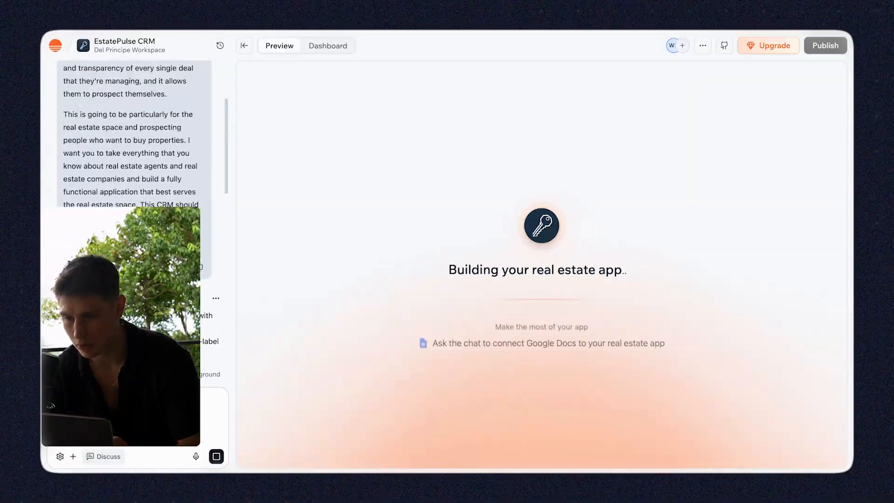
scroll(88, 118, "down", 4)
scroll(140, 130, "down", 10)
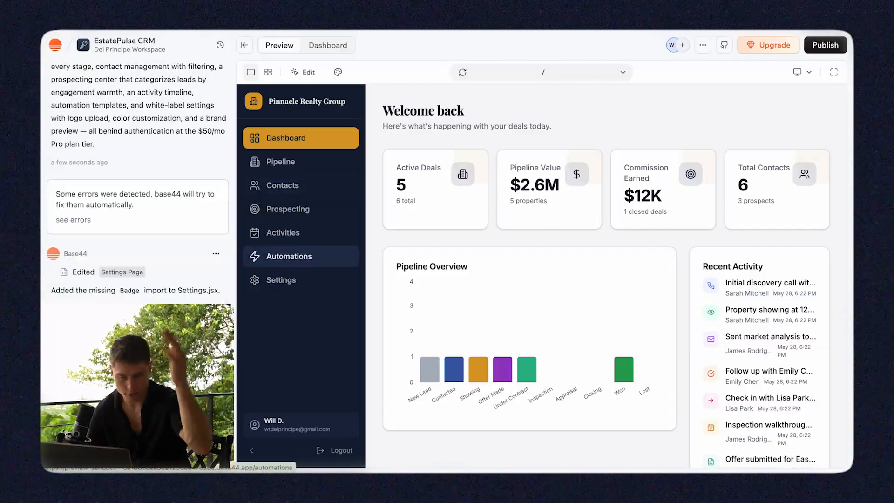
Step: Review the generated CRM's dashboard, pipeline, contacts and prospecting pages in the preview
scroll(615, 273, "down", 4)
scroll(614, 272, "up", 5)
left_click(280, 161)
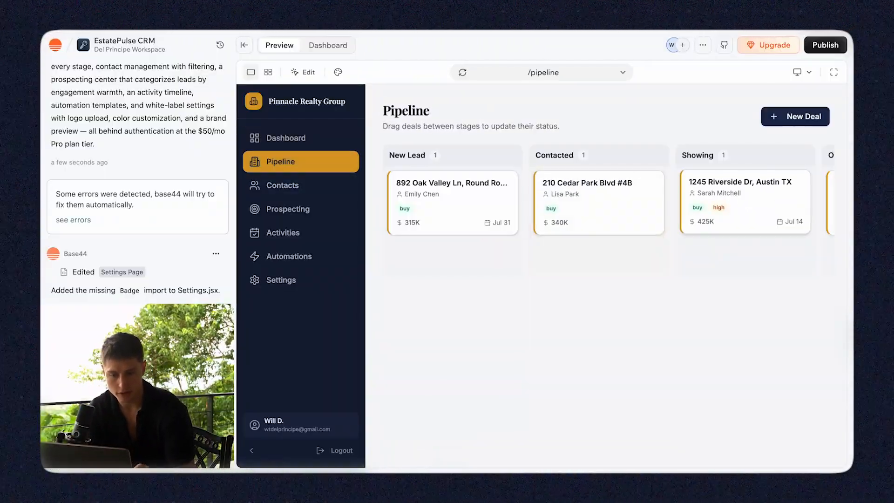
left_click(282, 184)
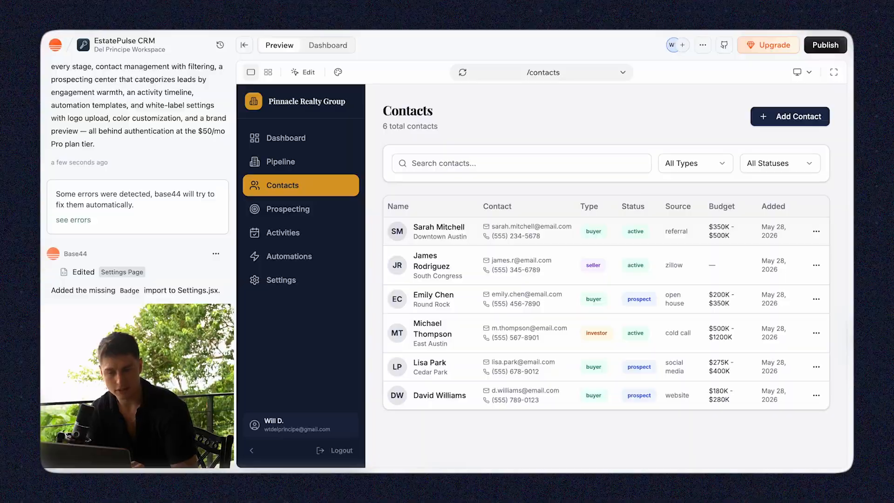
left_click(288, 208)
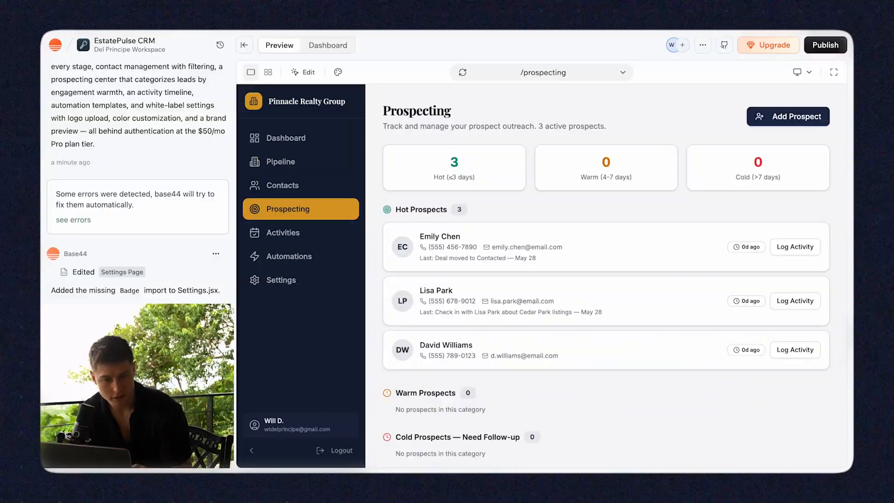
scroll(615, 274, "down", 1)
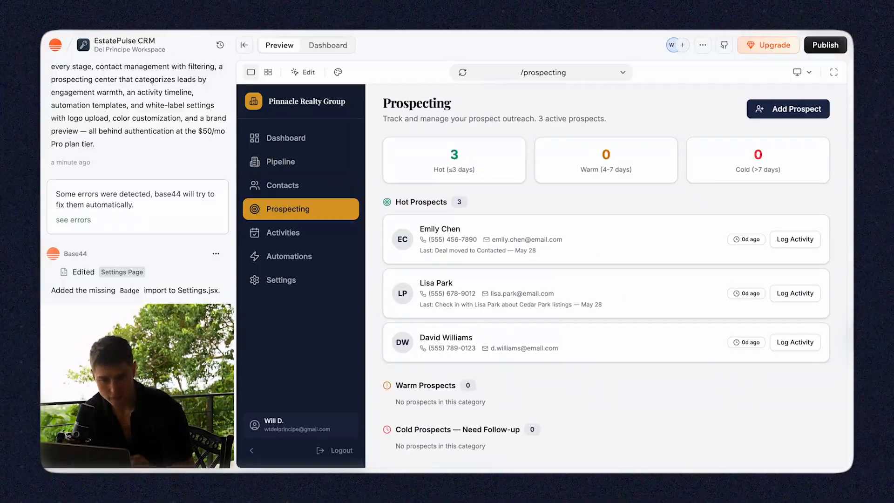
Step: Review the CRM's activities and automations pages and the white-label branding options in its settings
left_click(283, 232)
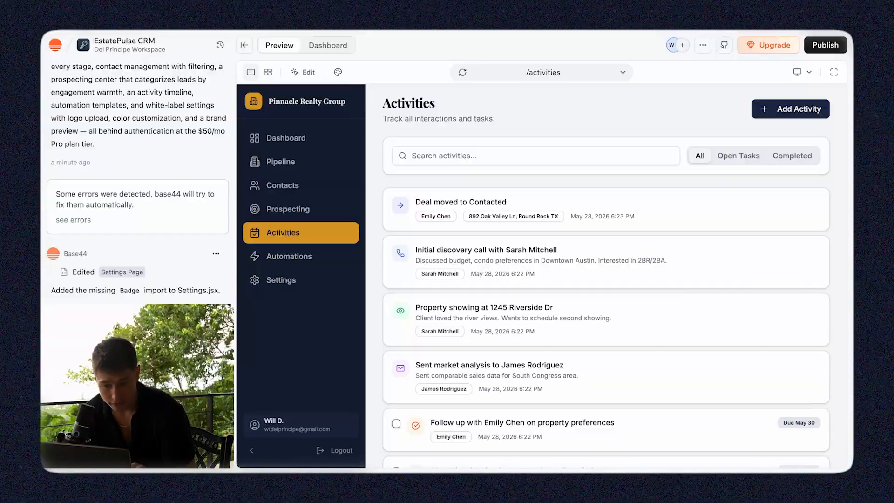
left_click(288, 256)
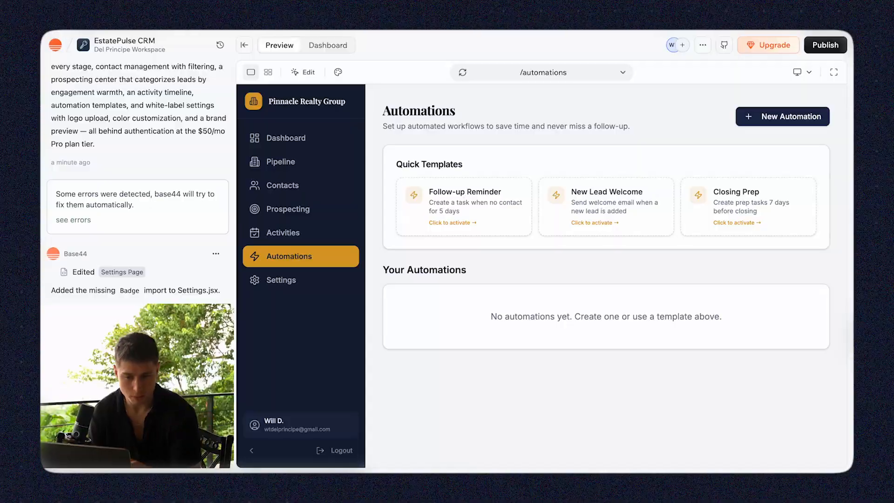
left_click(281, 280)
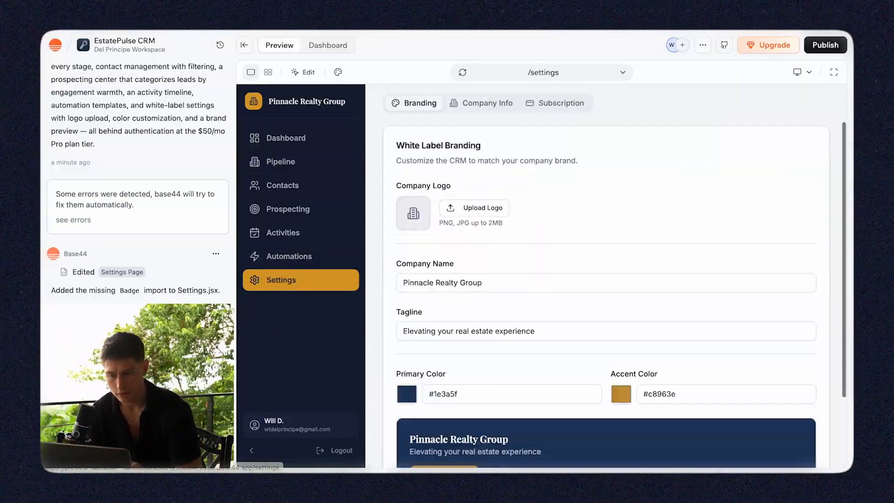
scroll(605, 279, "down", 1)
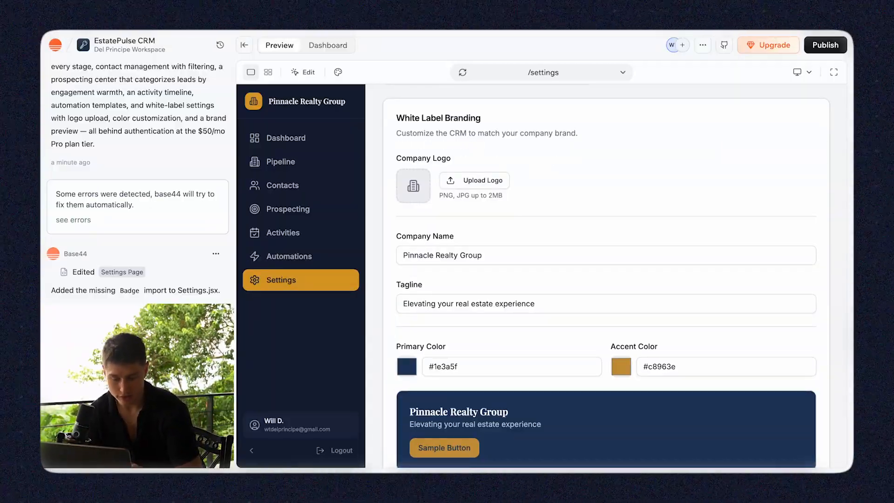
scroll(605, 279, "down", 2)
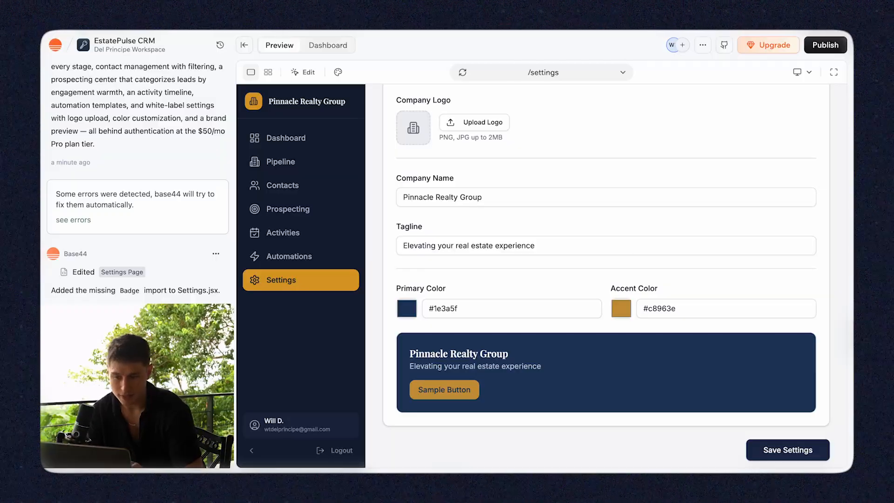